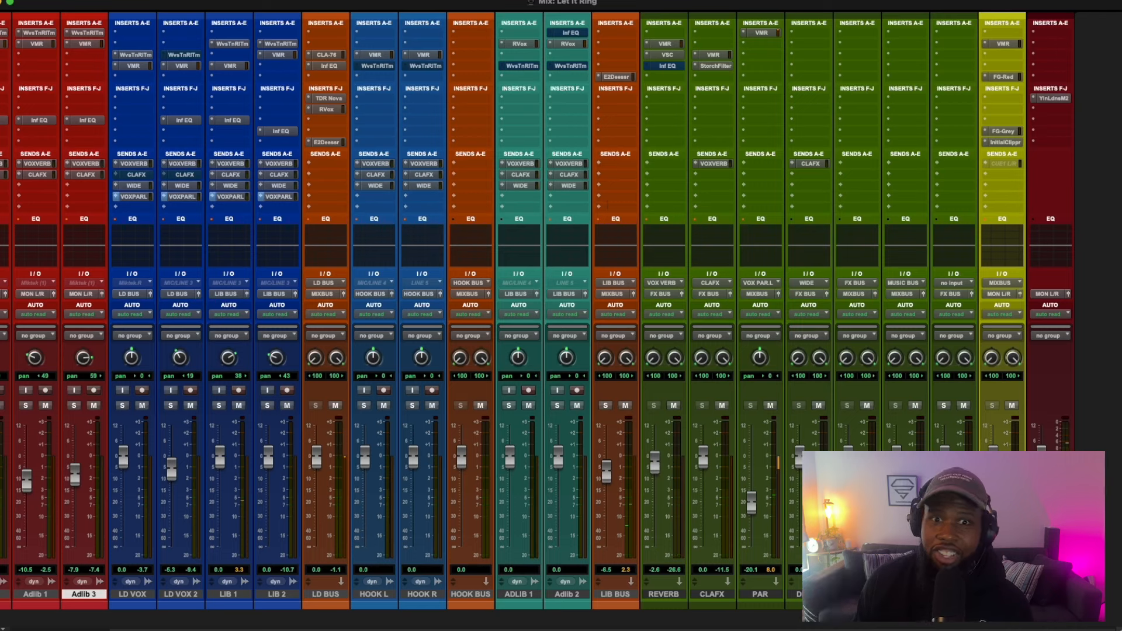
- Bypass the E2Deesser, RVox and TDR Nova inserts on the LD BUS track
right_click(334, 143)
click(339, 112)
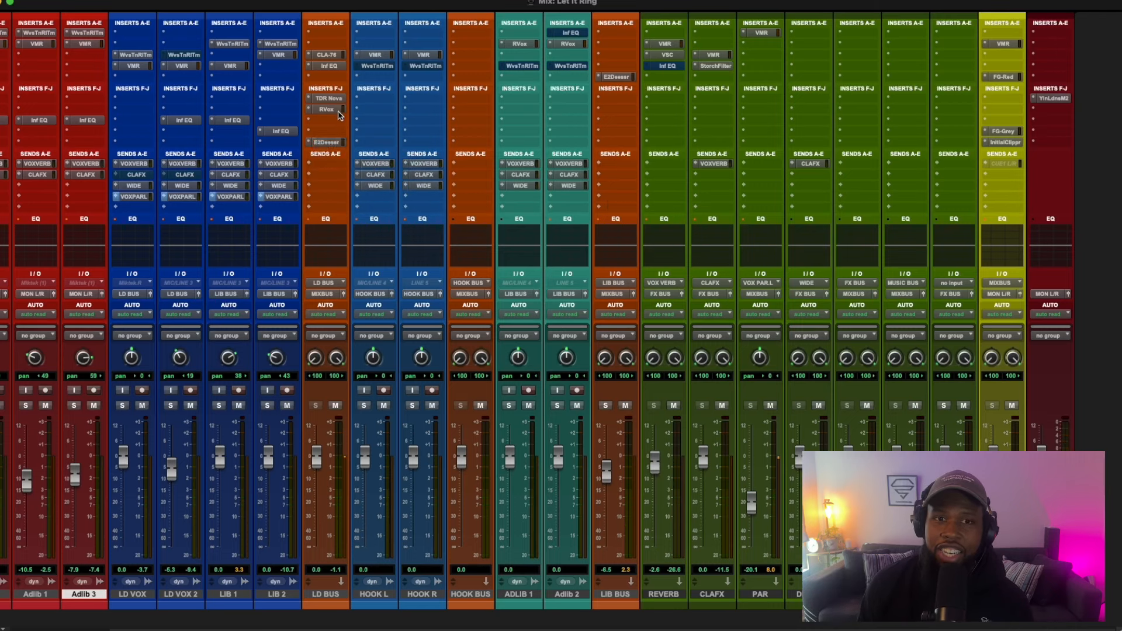
right_click(330, 109)
click(337, 113)
right_click(334, 101)
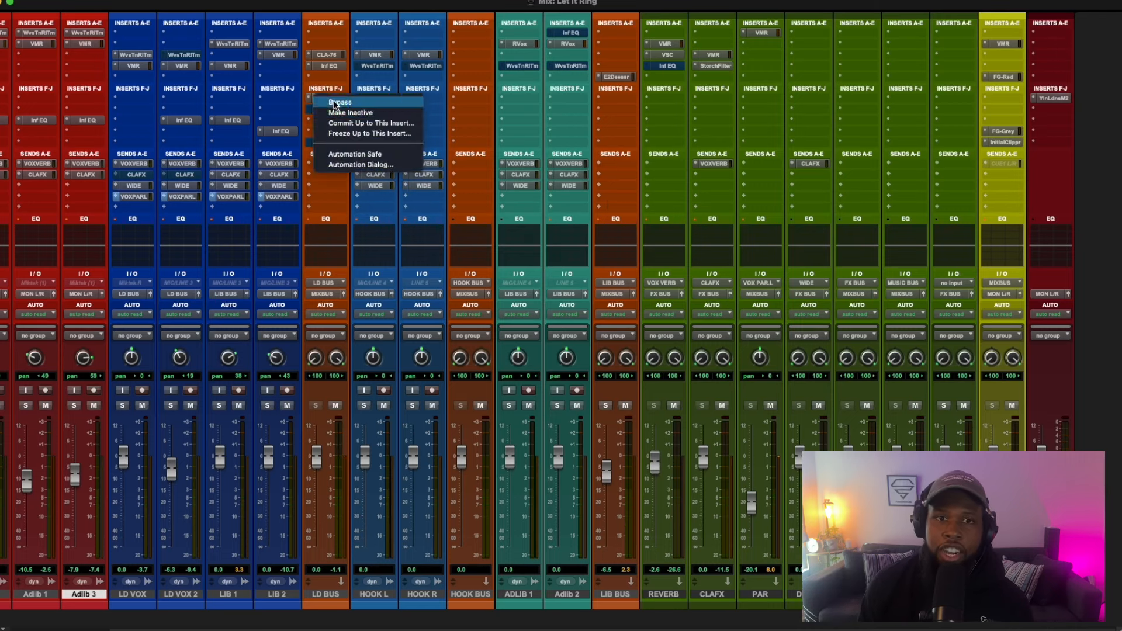
click(352, 106)
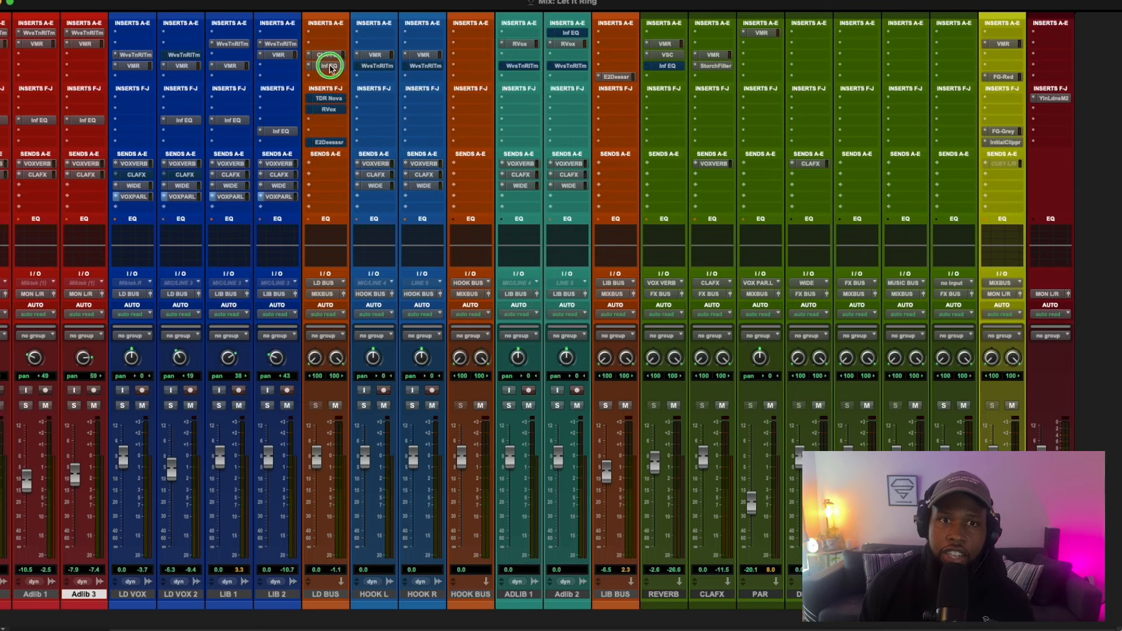
- Bypass the Inf EQ and CLA-76 inserts on the LD BUS track
right_click(333, 66)
click(338, 70)
right_click(336, 55)
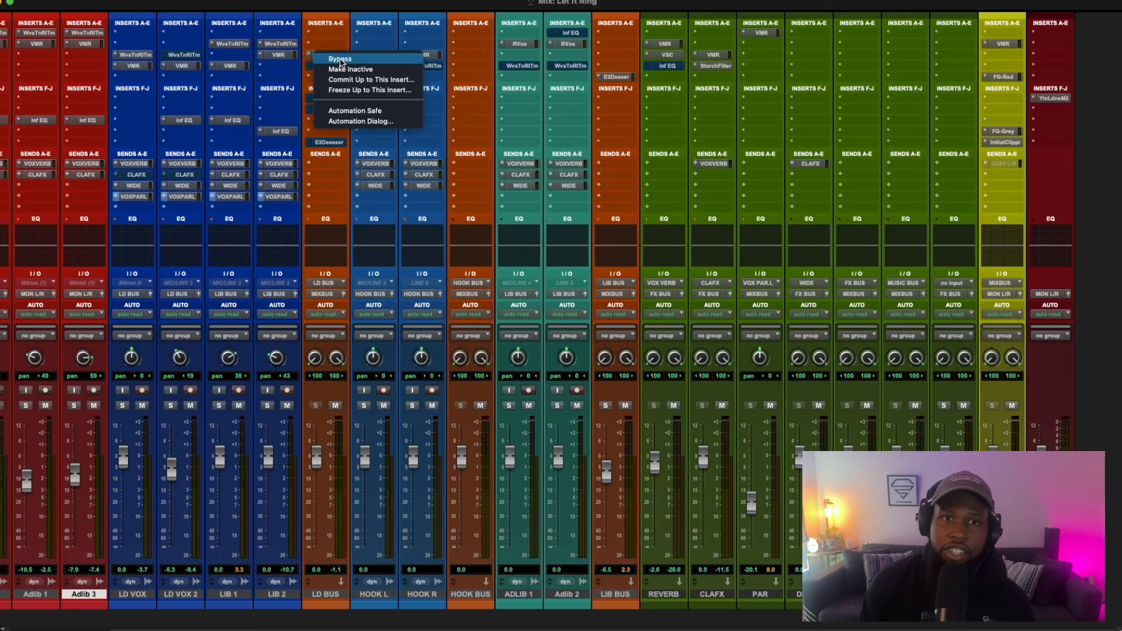
click(337, 60)
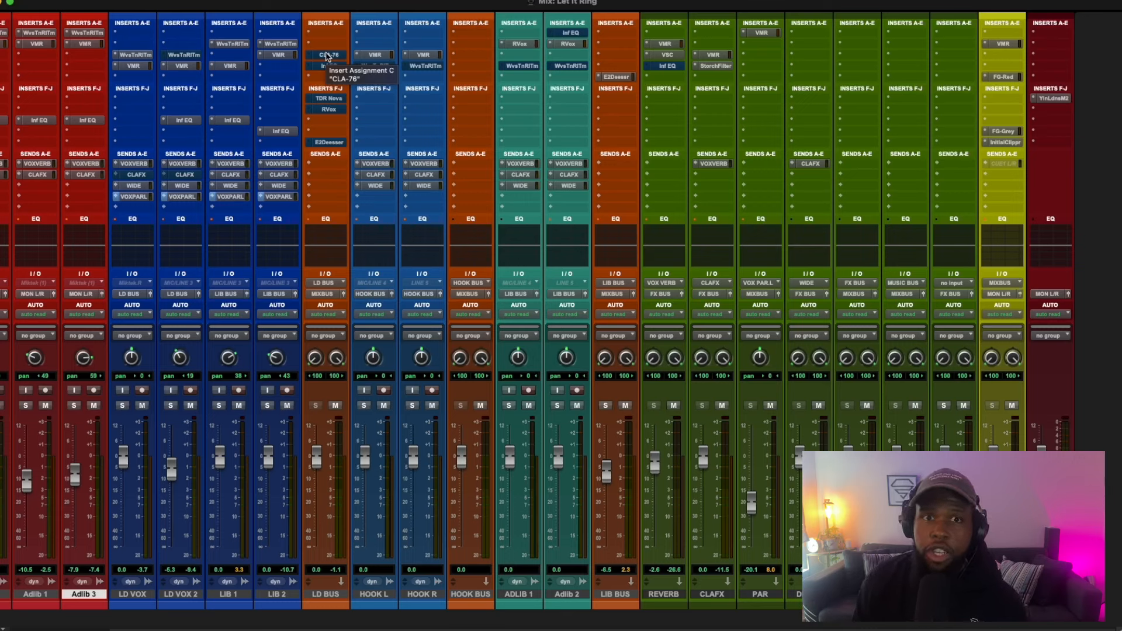
- Compare the lead vocal with and without the LD BUS CLA-76 compressor, leaving the compressor out of bypass
right_click(330, 56)
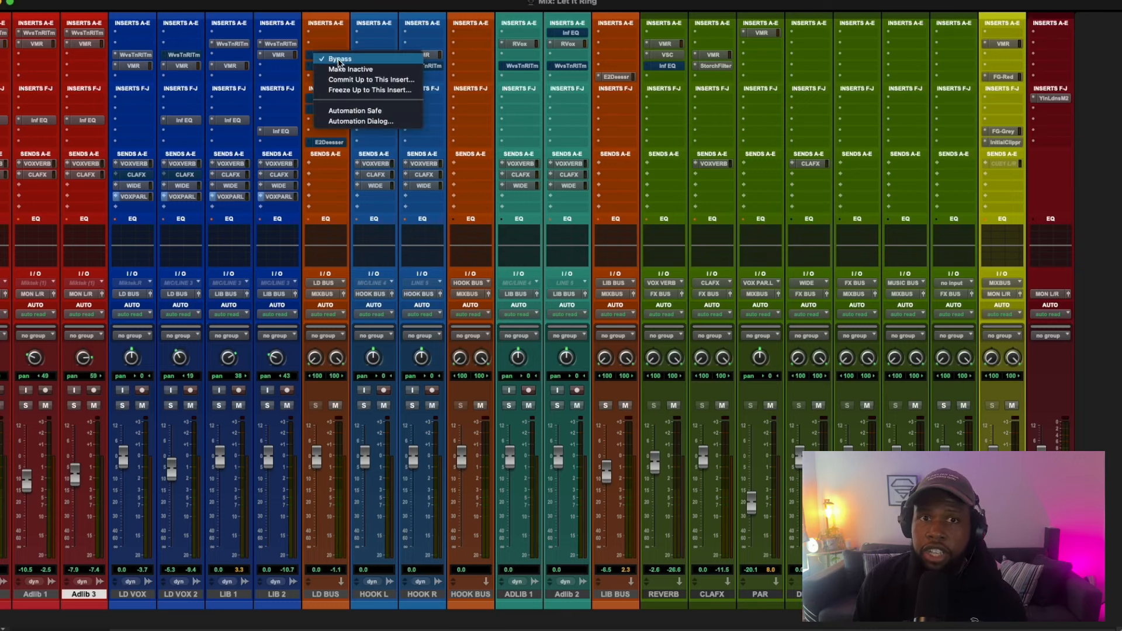
click(339, 60)
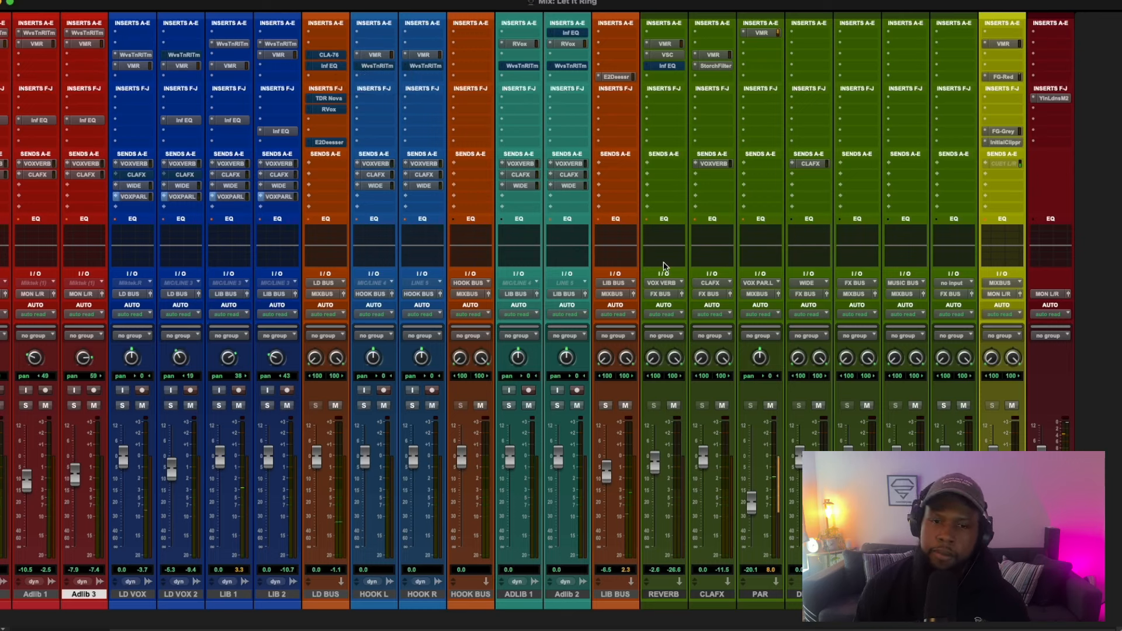
mouse_move(522, 617)
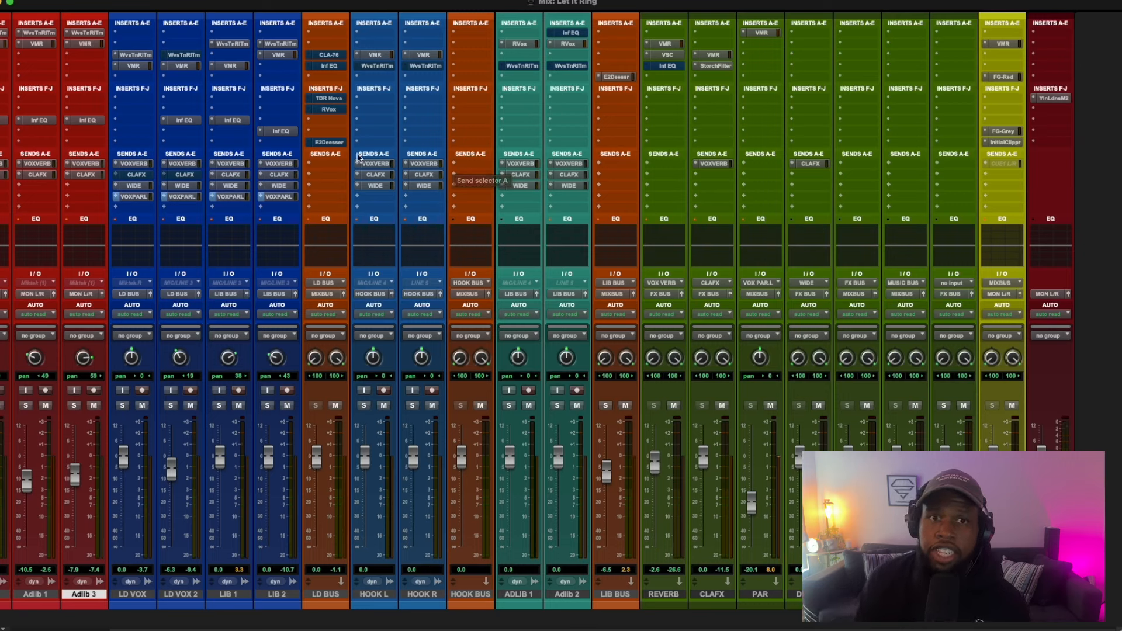
right_click(330, 55)
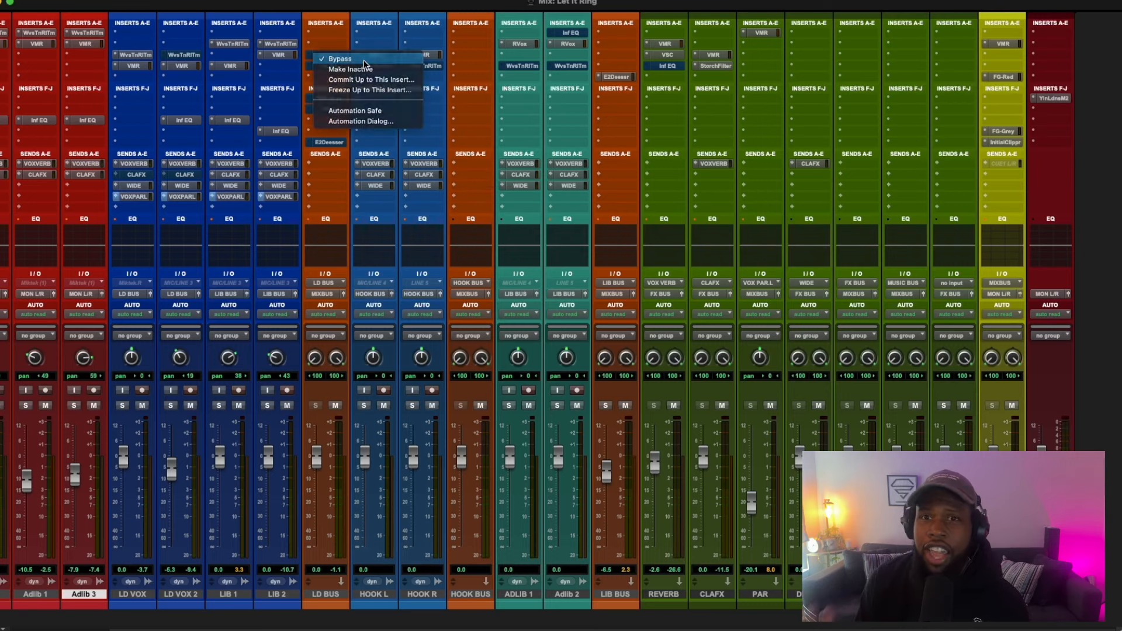
click(350, 59)
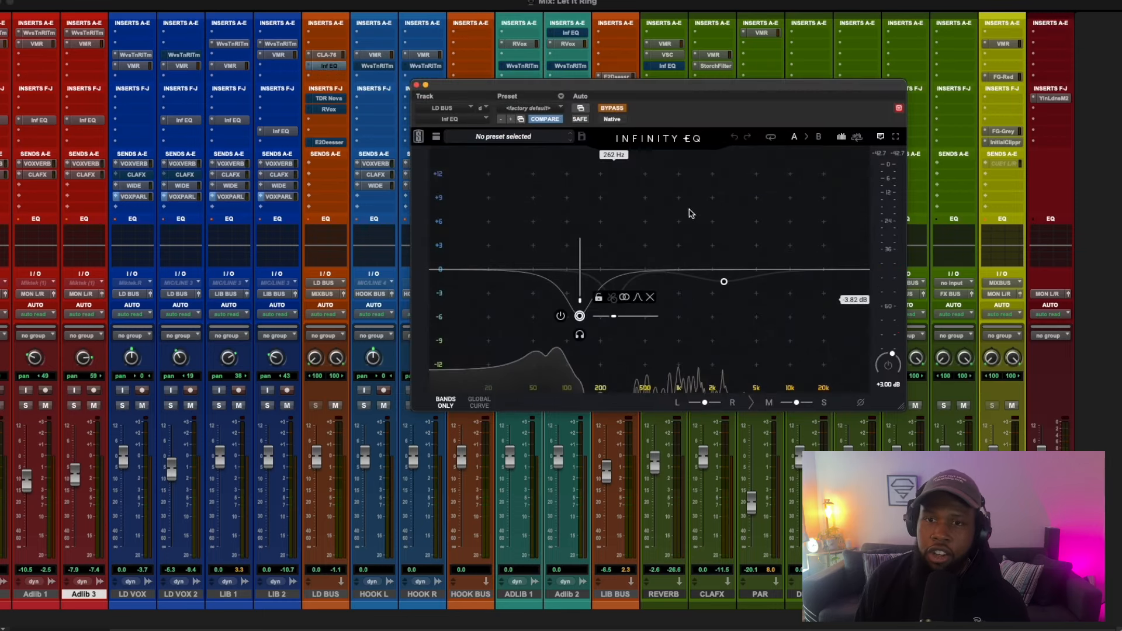
- Take the Infinity EQ and the E2Deesser on the LD BUS out of bypass
click(607, 110)
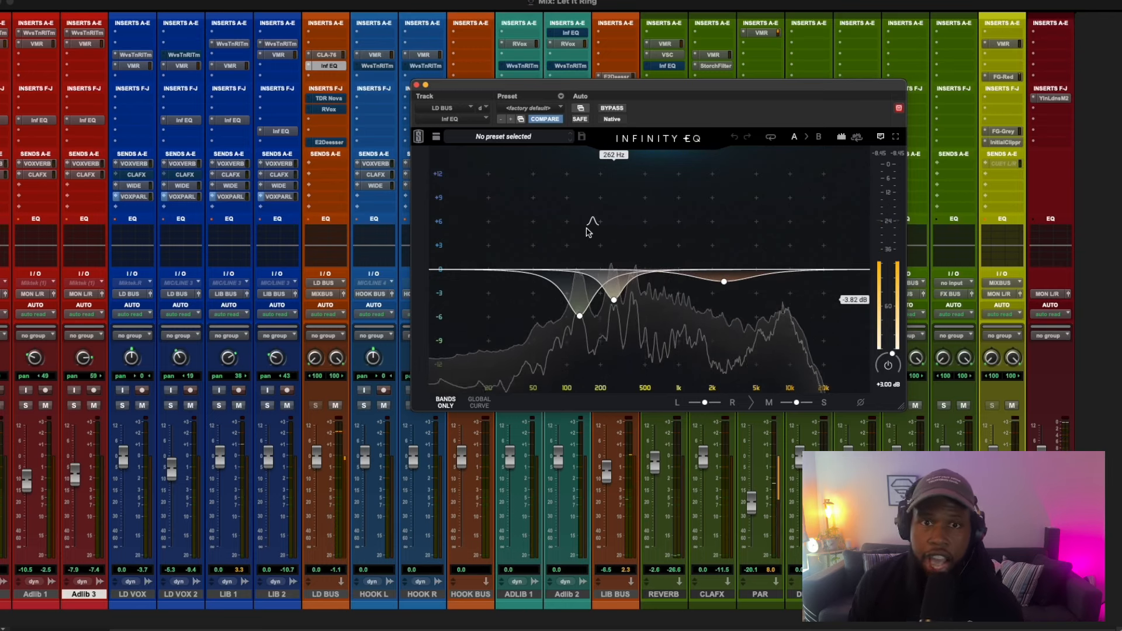
right_click(323, 143)
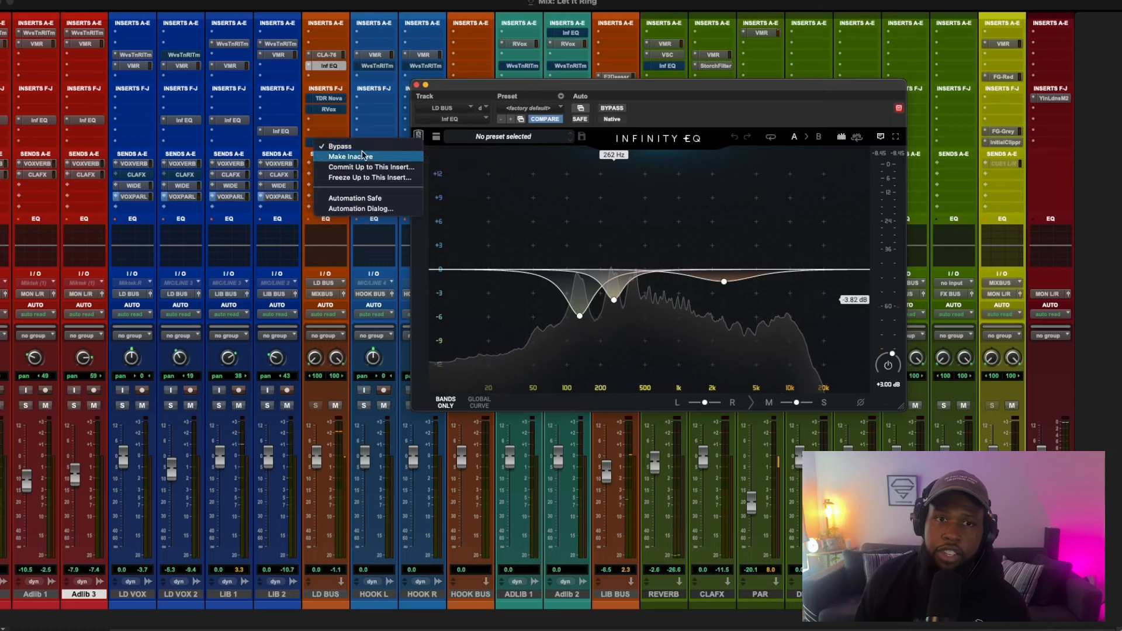
click(362, 156)
- Play the song to audition the LD BUS with the EQ and de-esser active, and close the Infinity EQ window
mouse_move(738, 285)
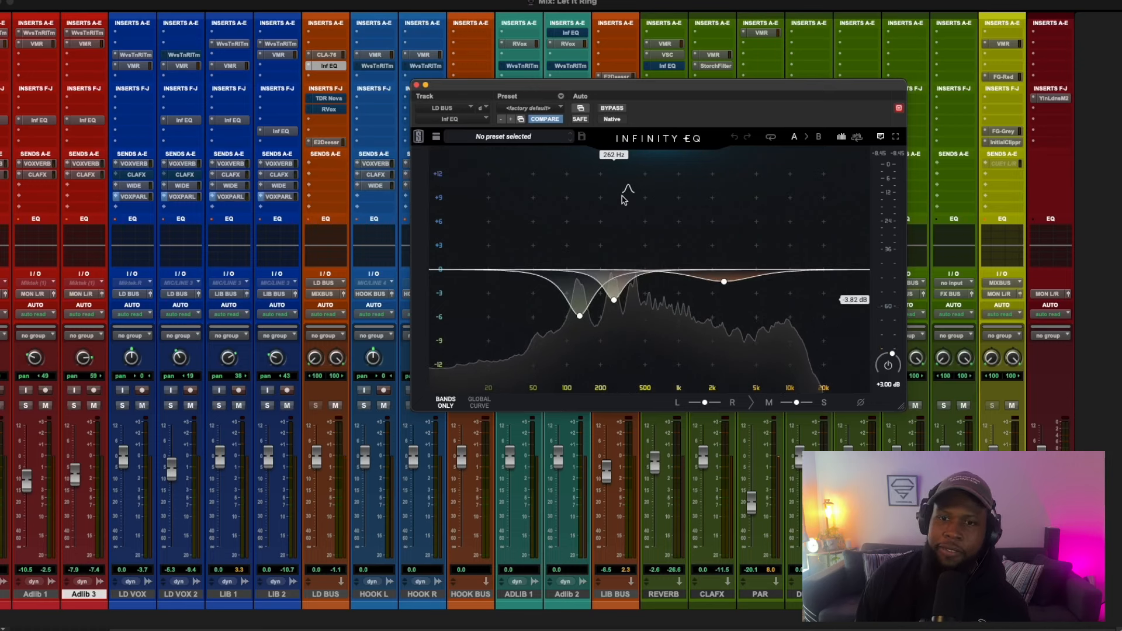
key(space)
key(space)
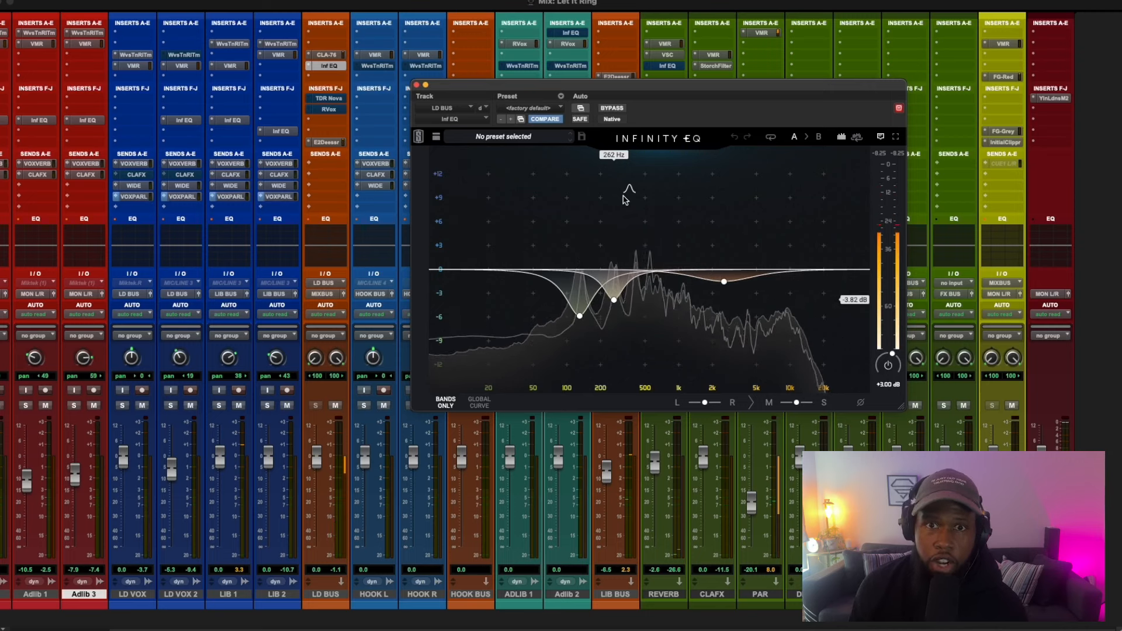
key(space)
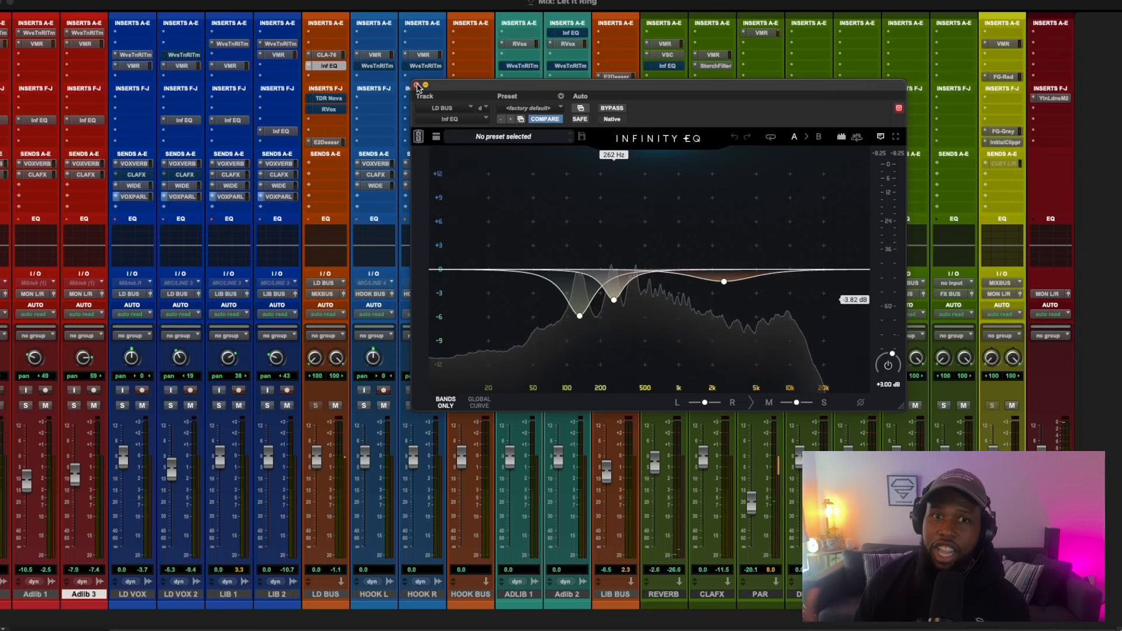
click(416, 85)
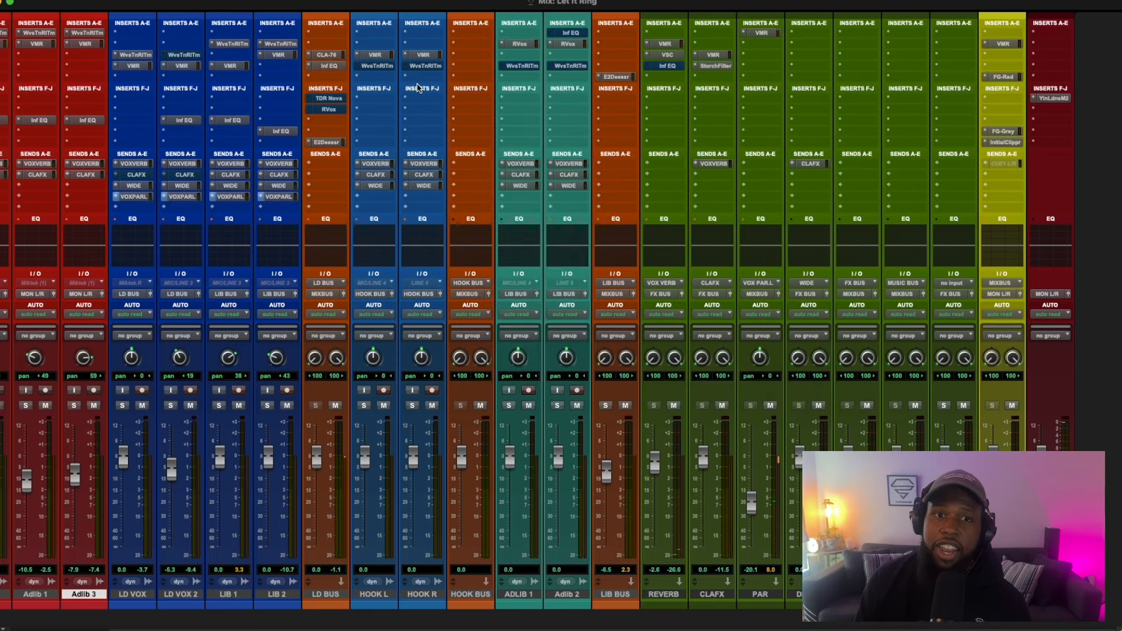
- Take TDR Nova on the LD BUS out of bypass, audition its band II in solo, and close the plugin window
click(329, 98)
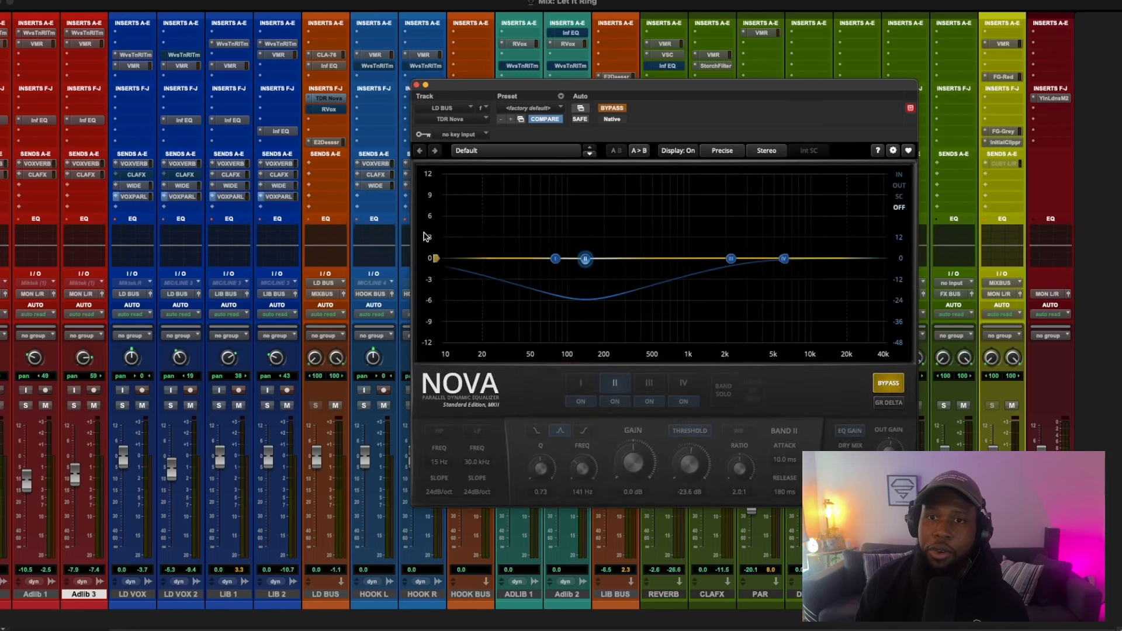
click(611, 107)
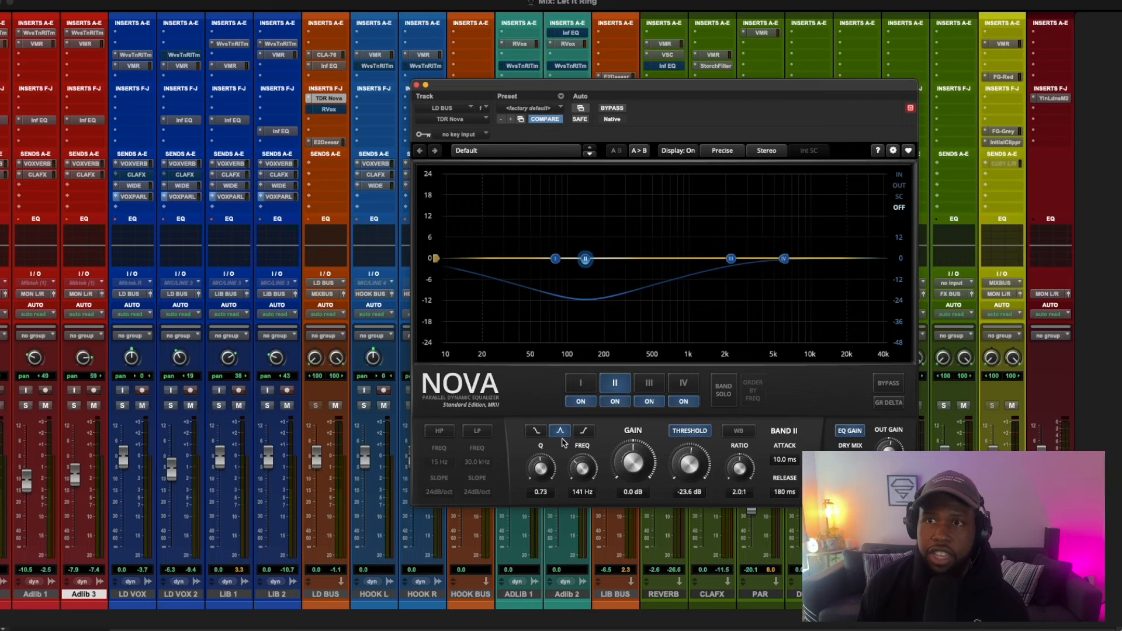
click(723, 388)
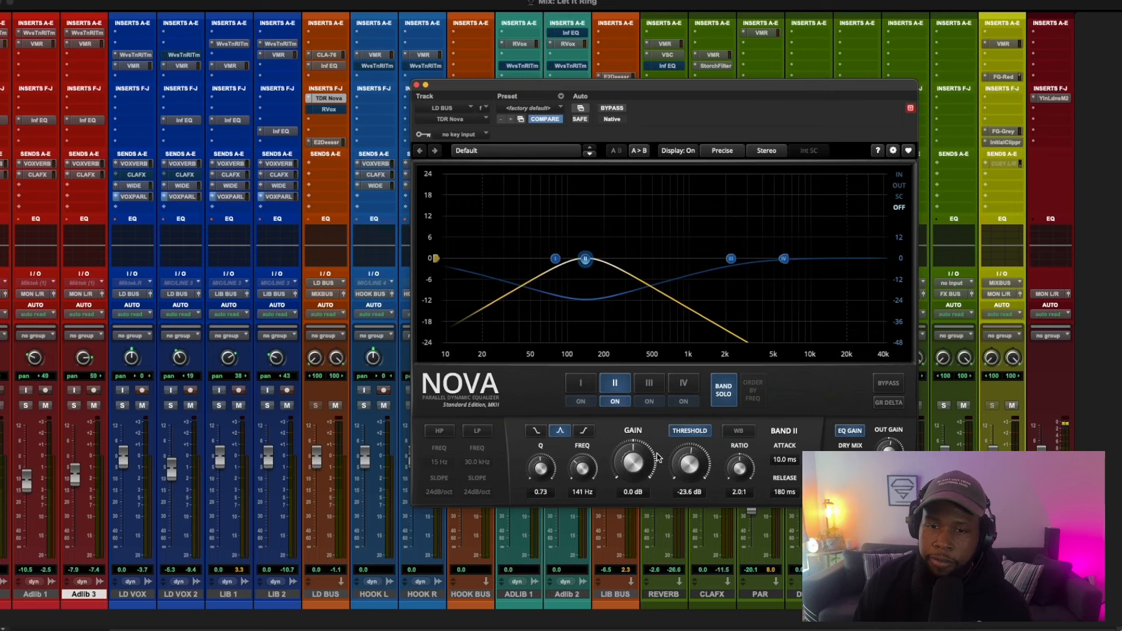
click(724, 390)
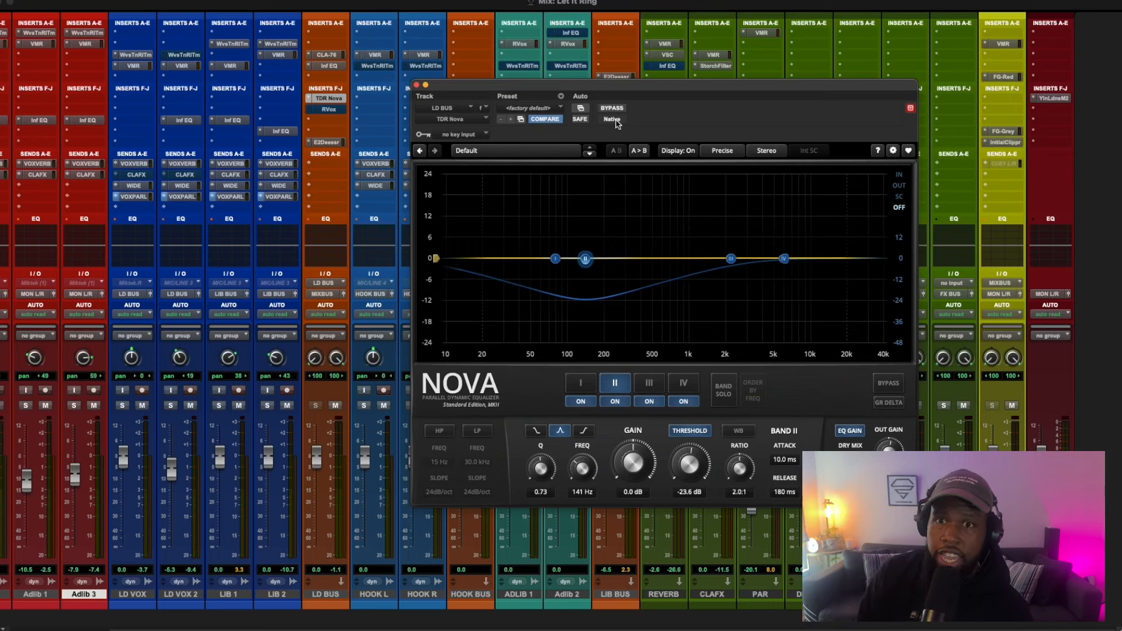
key(space)
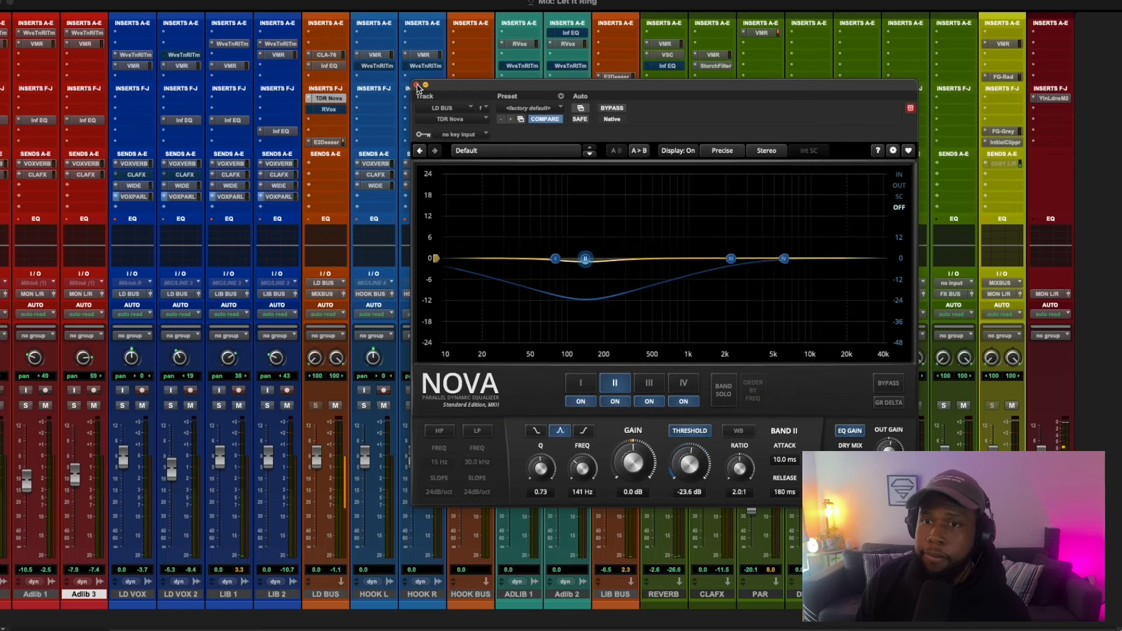
click(417, 86)
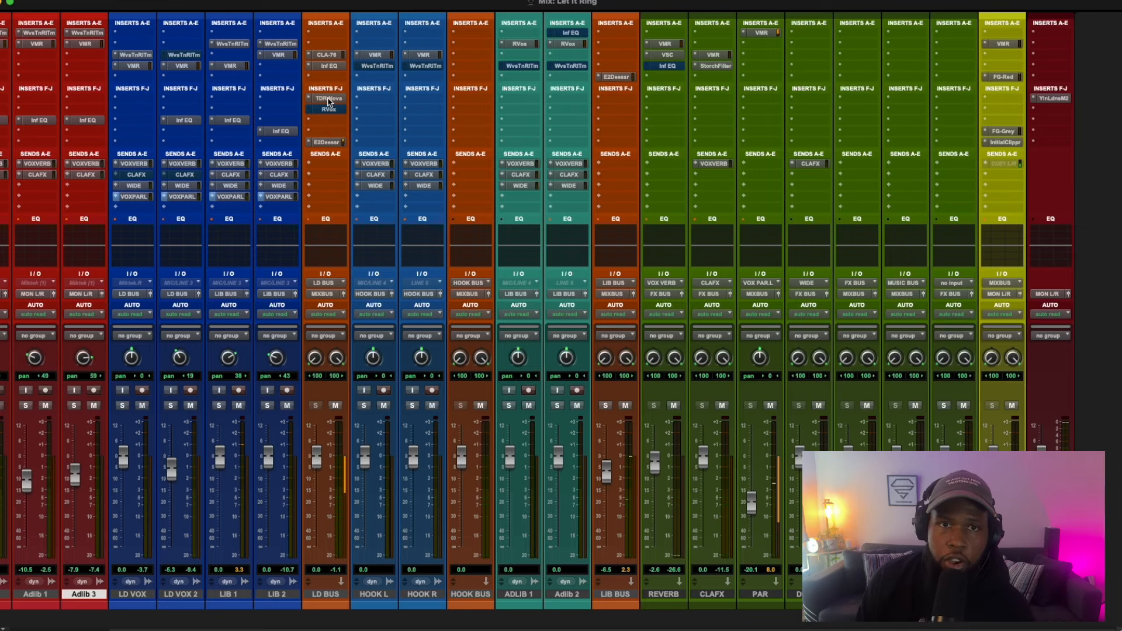
- Compare the lead vocal with TDR Nova bypassed on the LD BUS, and switch the plugin back on
right_click(329, 100)
click(330, 102)
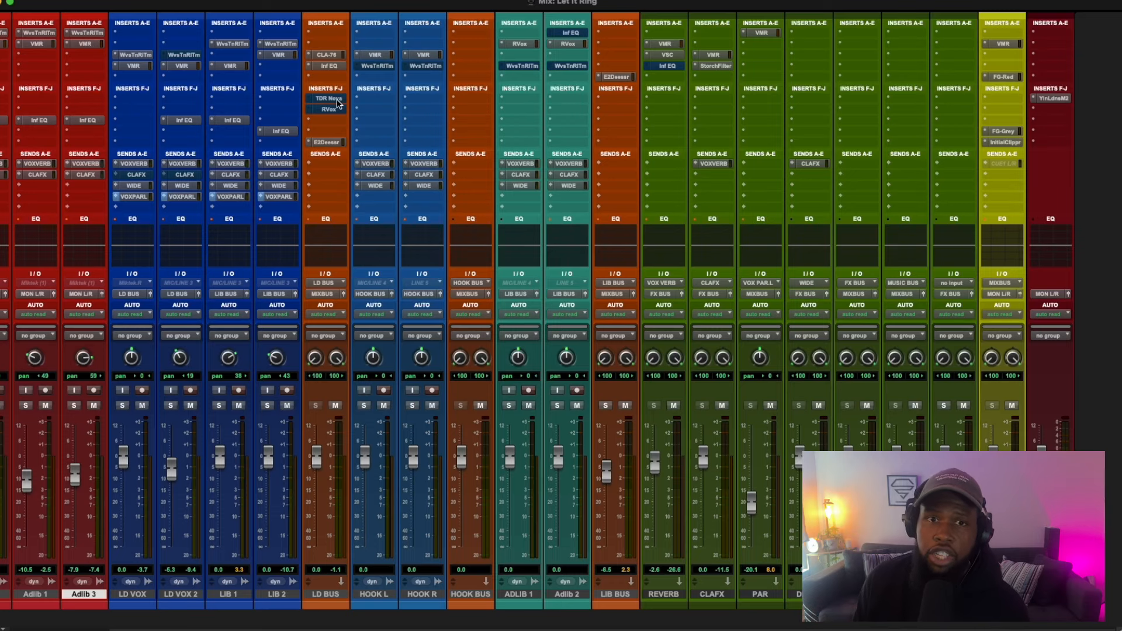
right_click(338, 103)
click(423, 134)
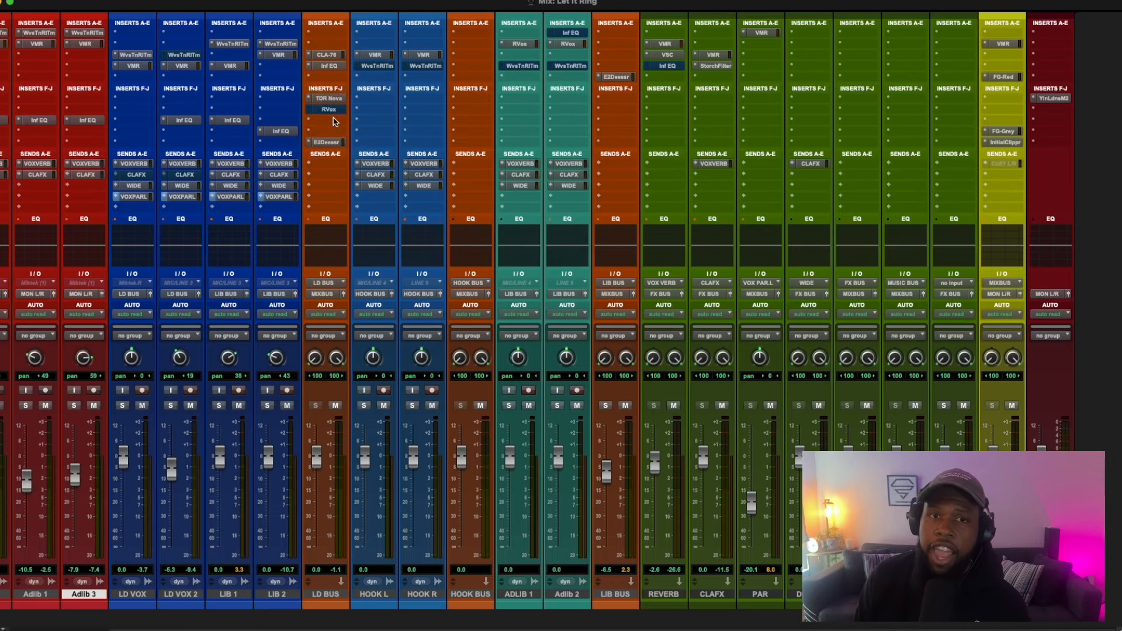
- Review the RVox compressor settings on the LD BUS and take RVox out of bypass
scroll(321, 111, left, 1)
click(320, 109)
click(296, 102)
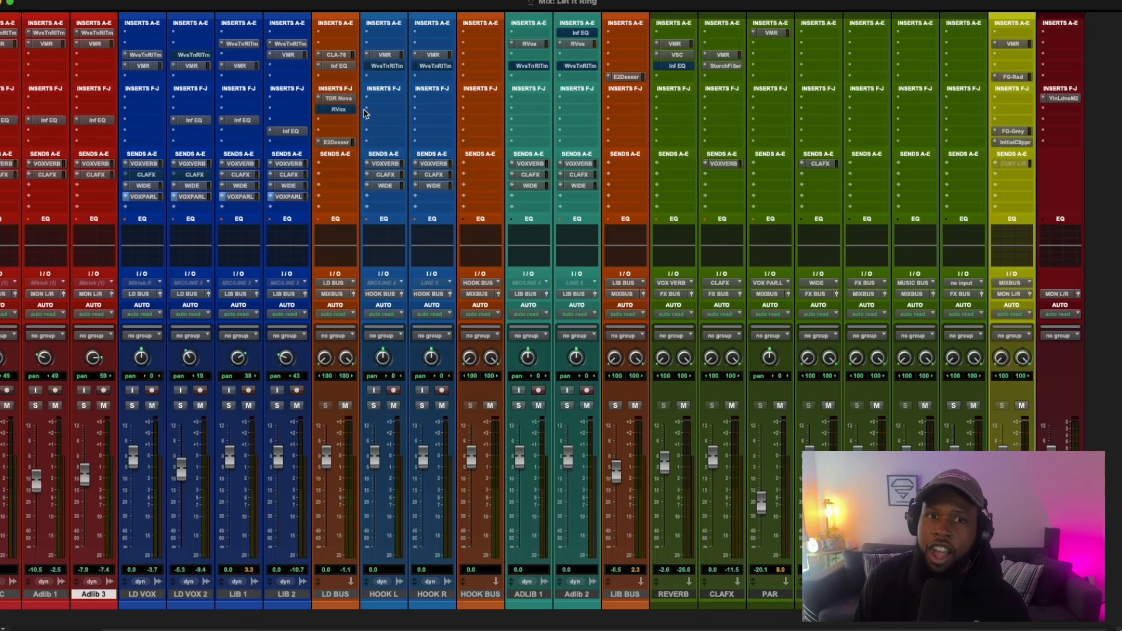
click(340, 110)
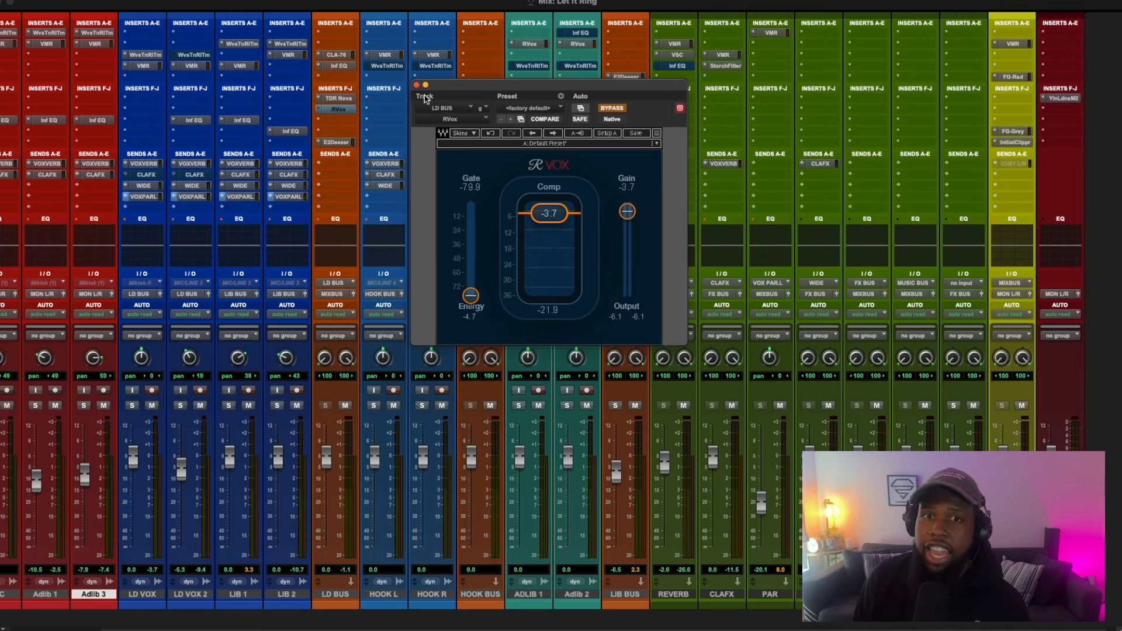
click(417, 86)
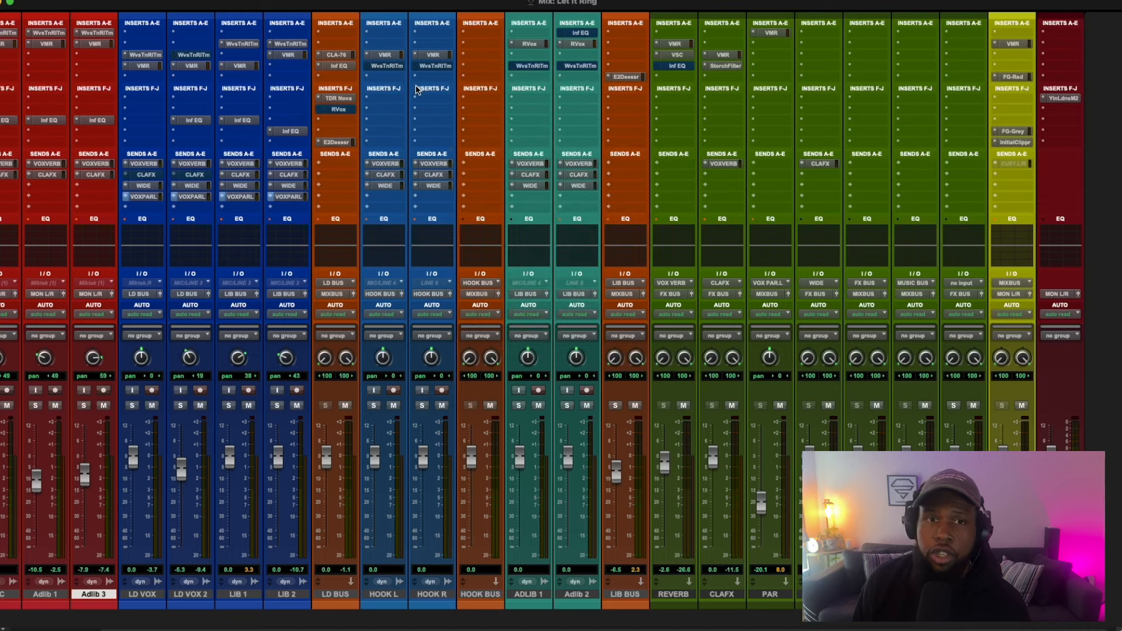
right_click(331, 113)
click(372, 118)
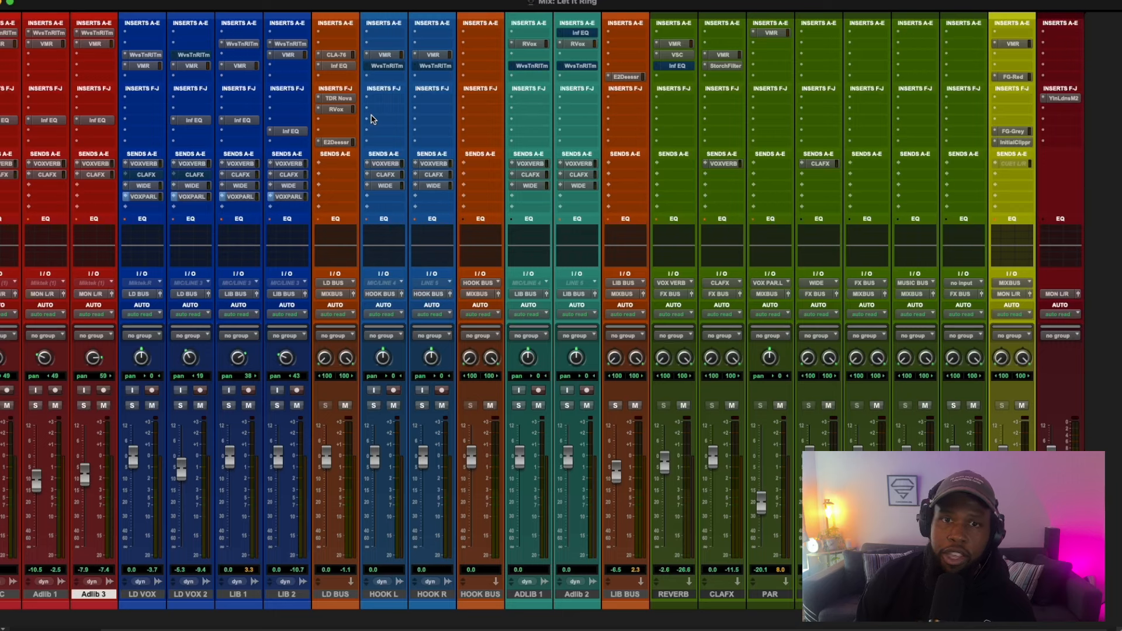
- Play the song and compare the LD BUS with RVox bypassed and active, leaving RVox active
key(space)
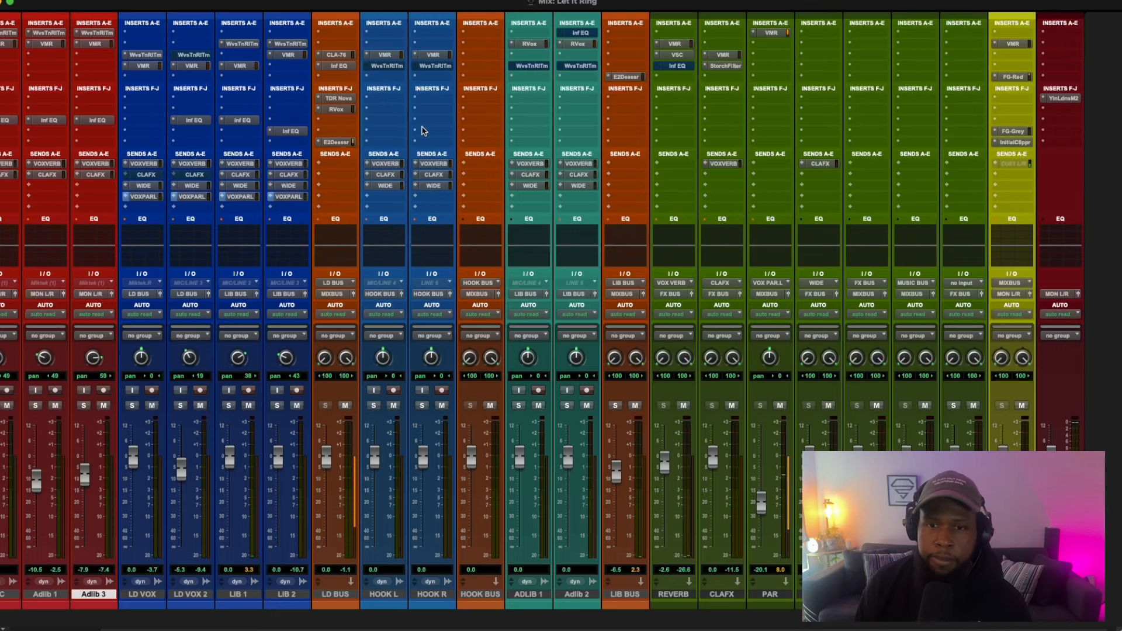
right_click(330, 112)
click(346, 116)
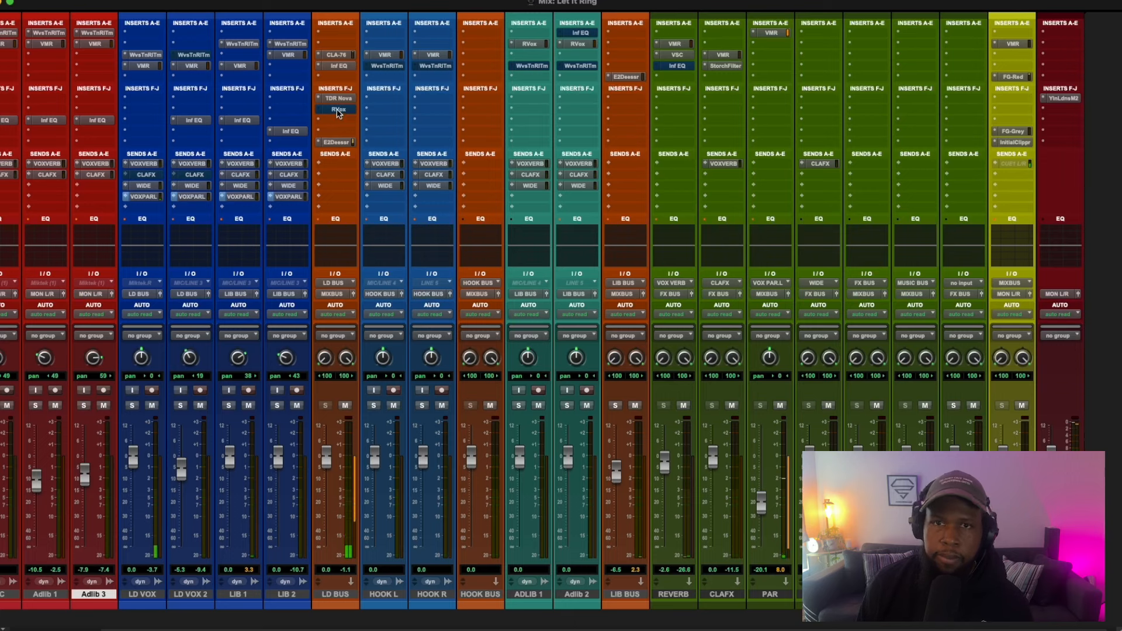
key(Return)
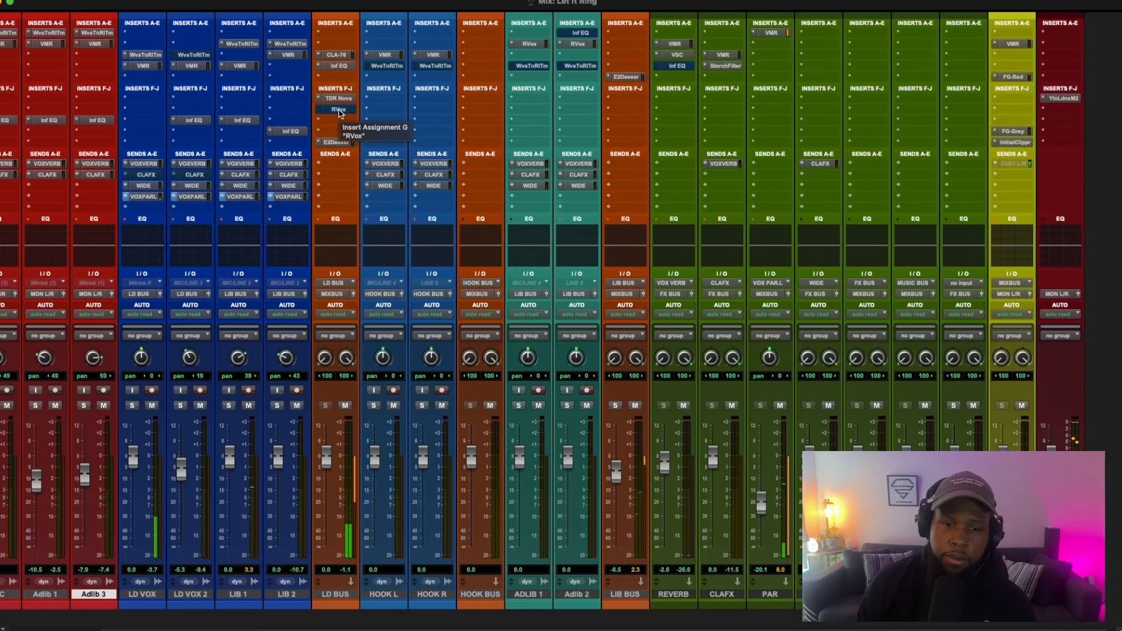
right_click(339, 111)
click(343, 113)
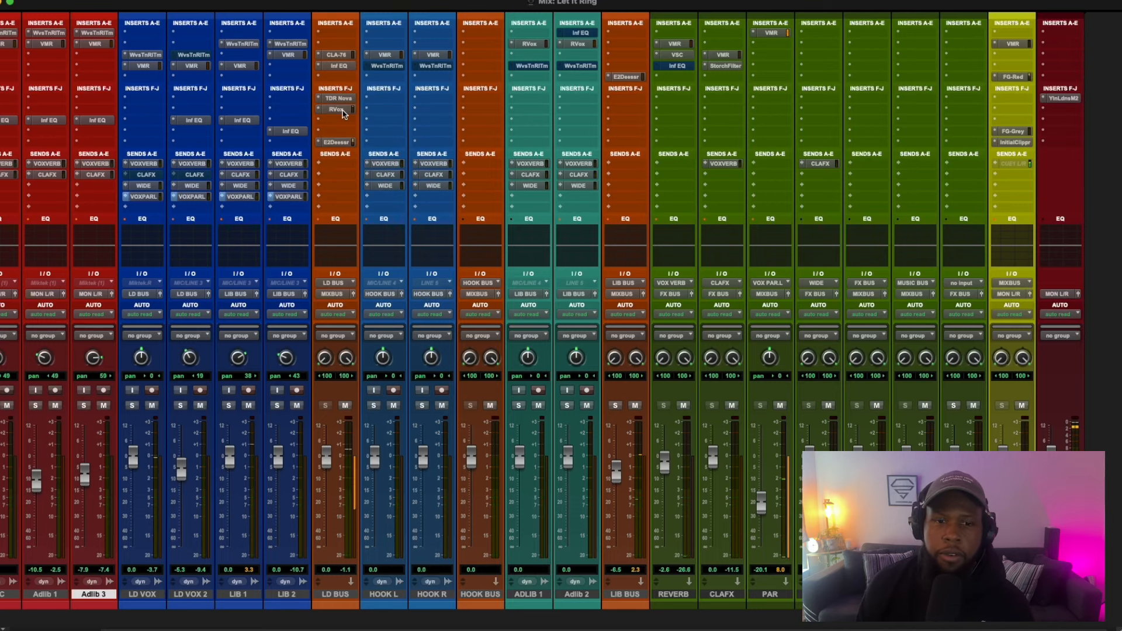